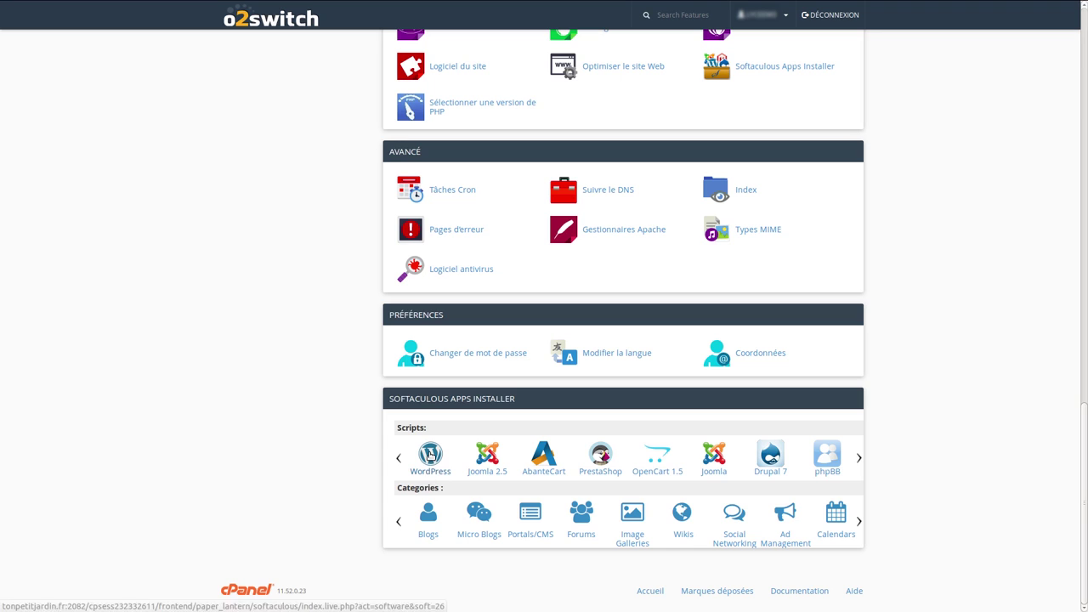
Launch the WordPress installer from Softaculous Apps Installer in cPanel
left_click(431, 456)
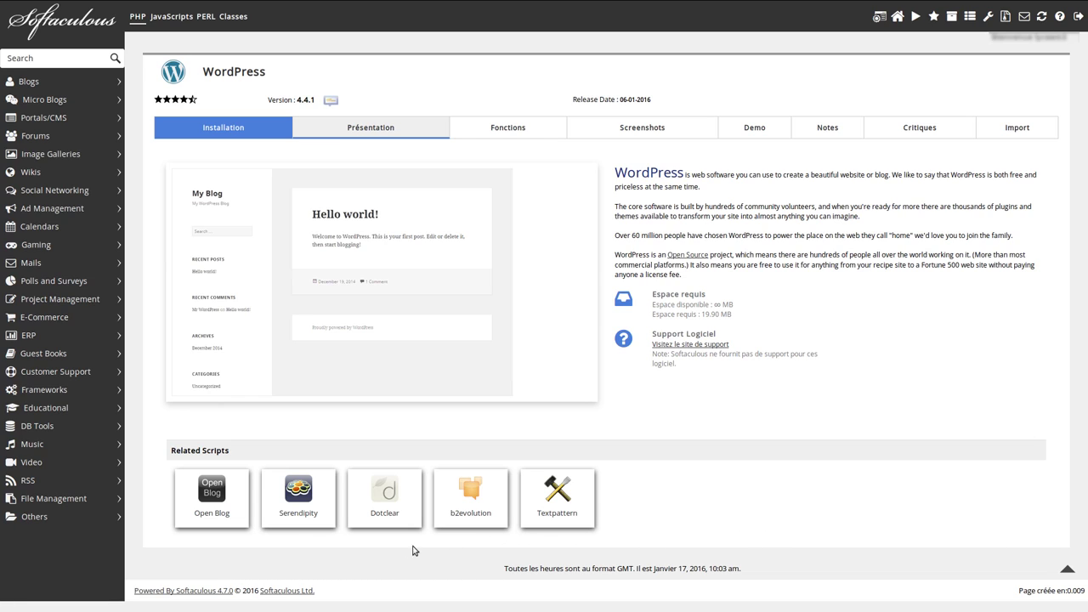
On the Installation form, replace the default 'wp' install folder with 'test'
left_click(210, 132)
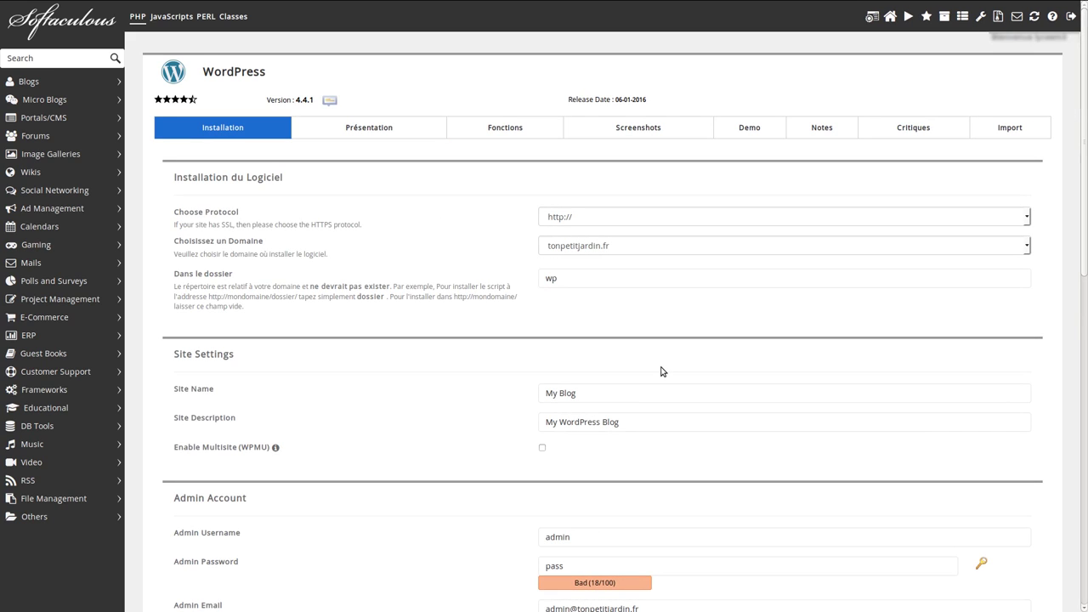
left_click(564, 278)
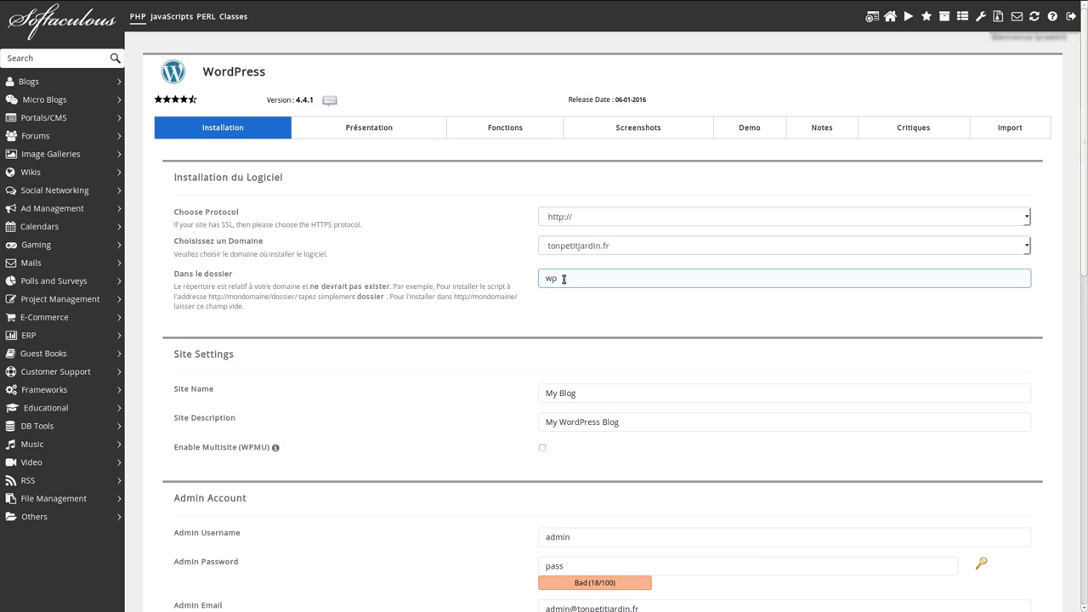
double_click(562, 277)
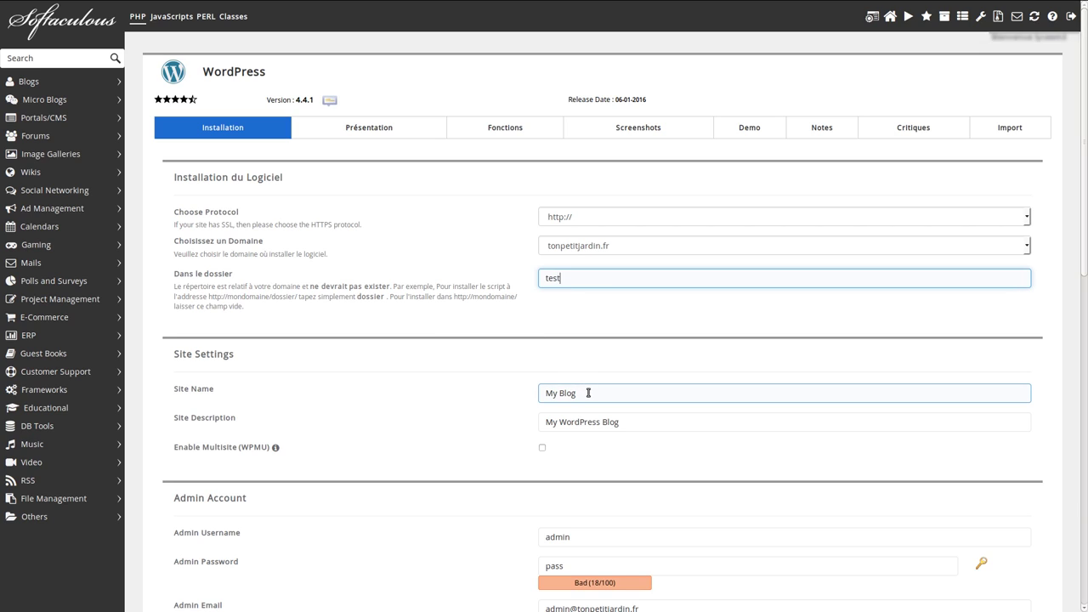
Set the site name to 'Blog de test' and the description to 'Installation de wordpress'
left_click_drag(586, 389, 527, 383)
type("Blo")
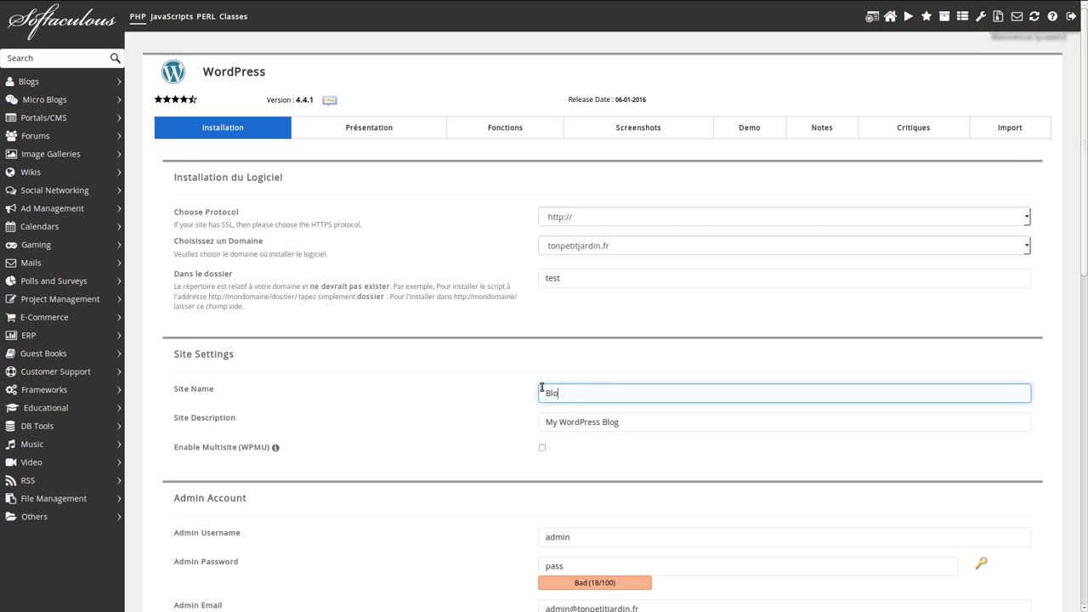
type("g de test")
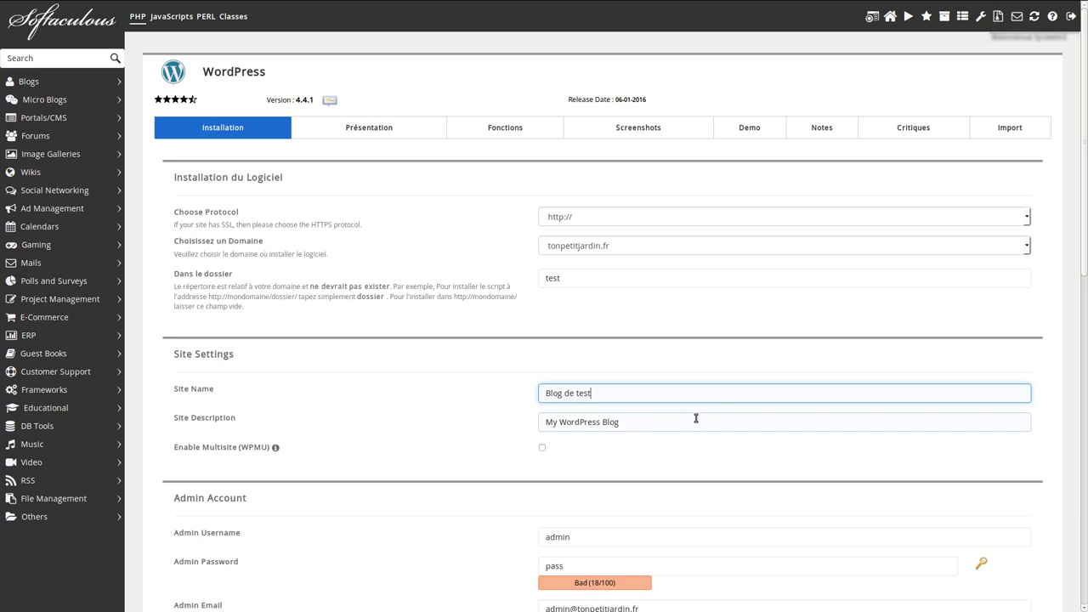
left_click_drag(672, 420, 471, 425)
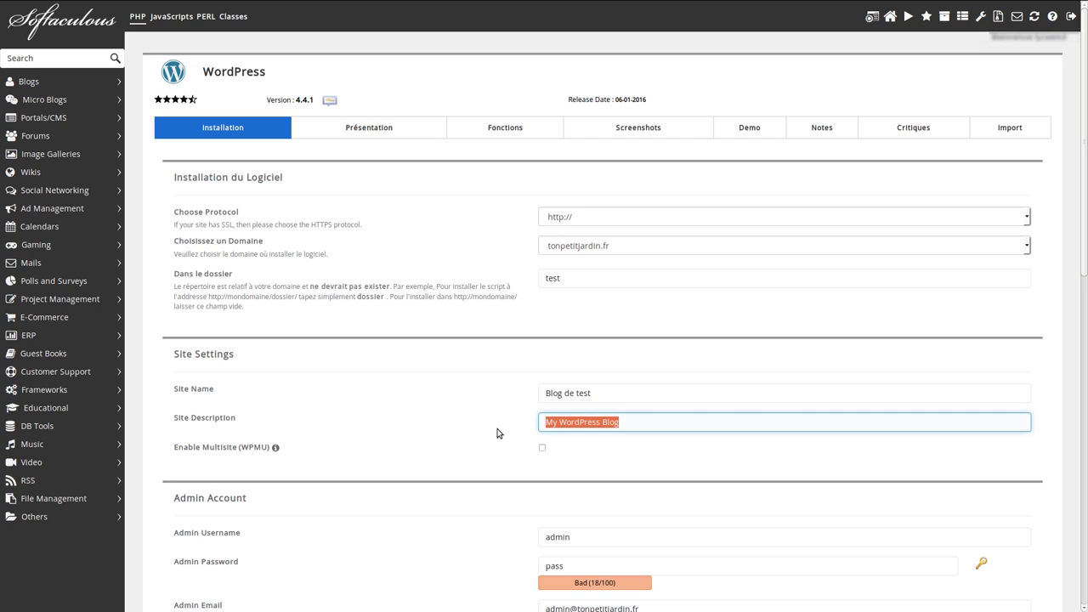
type("Installation")
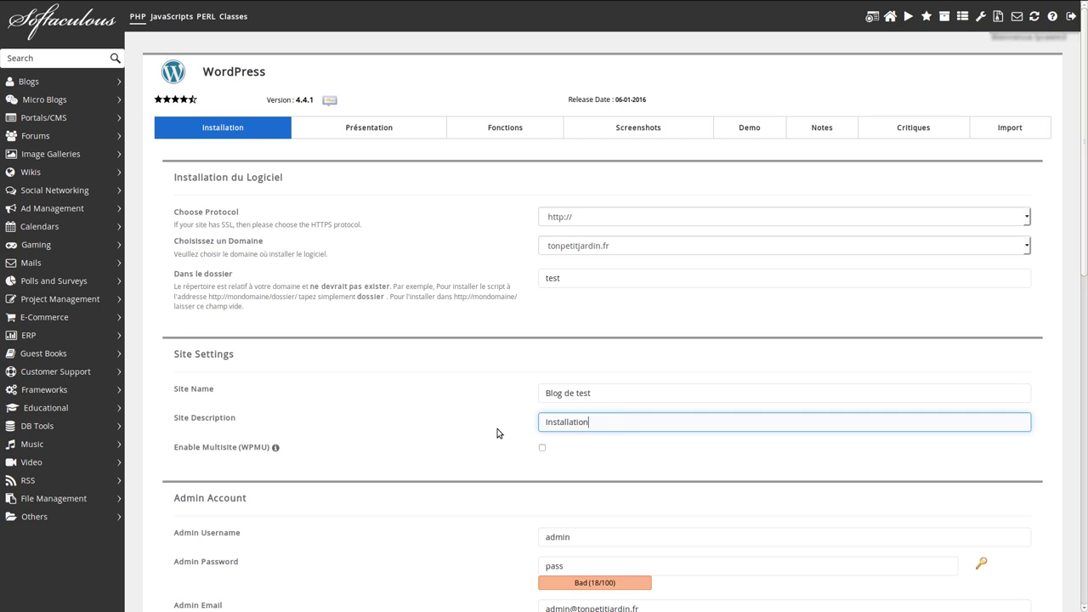
type(" de wordpress")
Replace the default Admin Email with the site owner's e-mail address
scroll(497, 433, "down", 2)
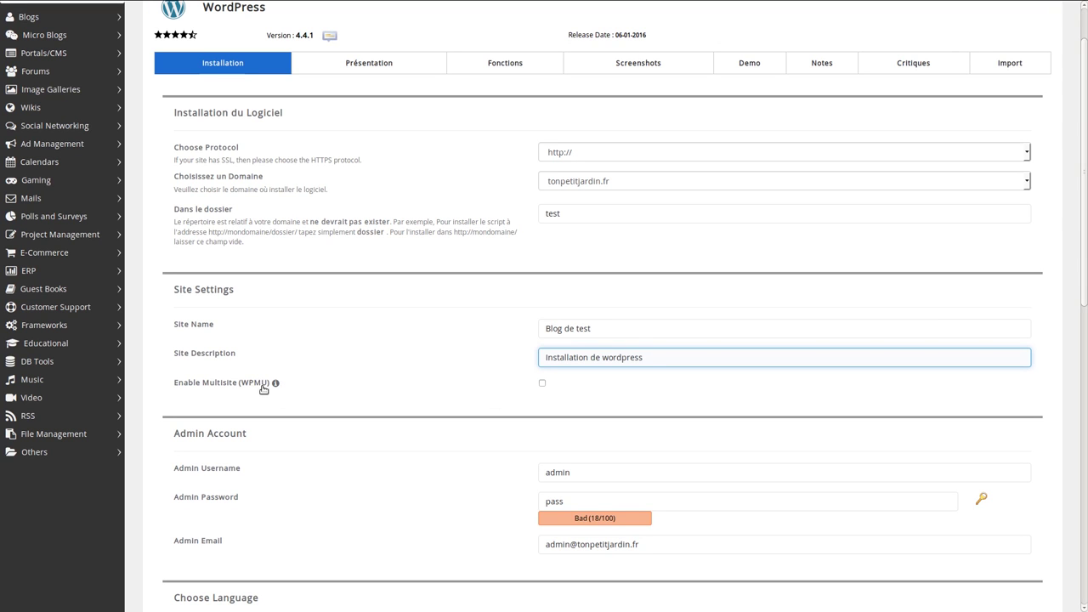
scroll(848, 375, "down", 4)
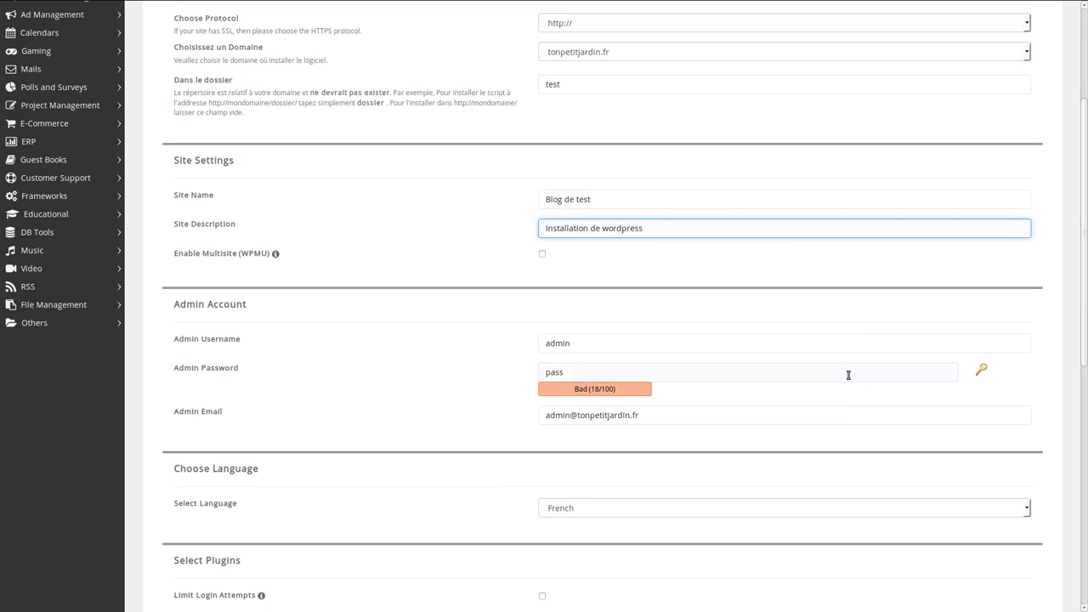
scroll(848, 375, "down", 3)
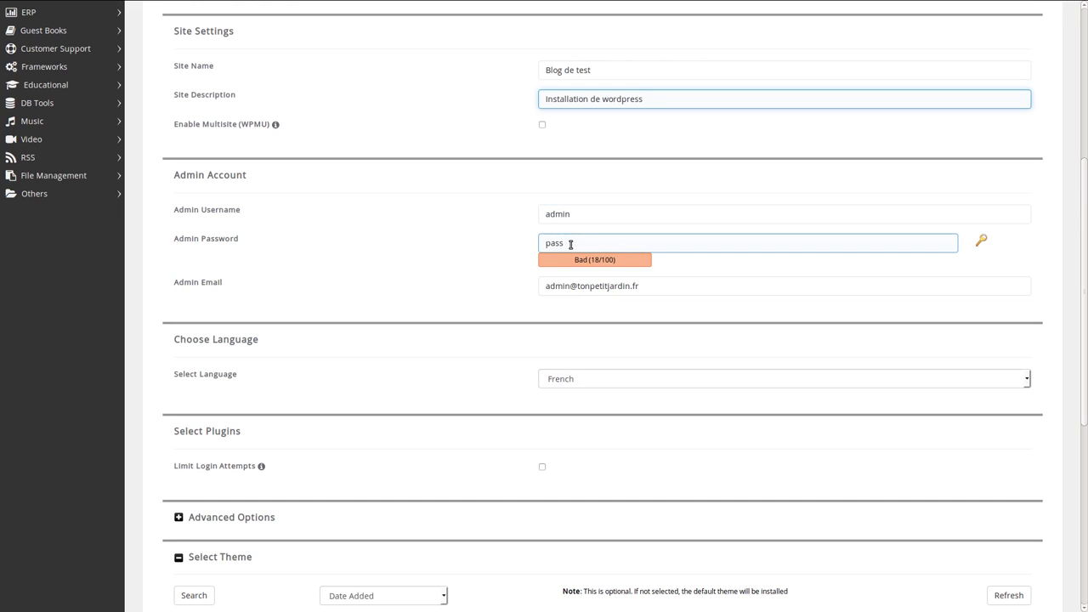
left_click_drag(644, 287, 519, 284)
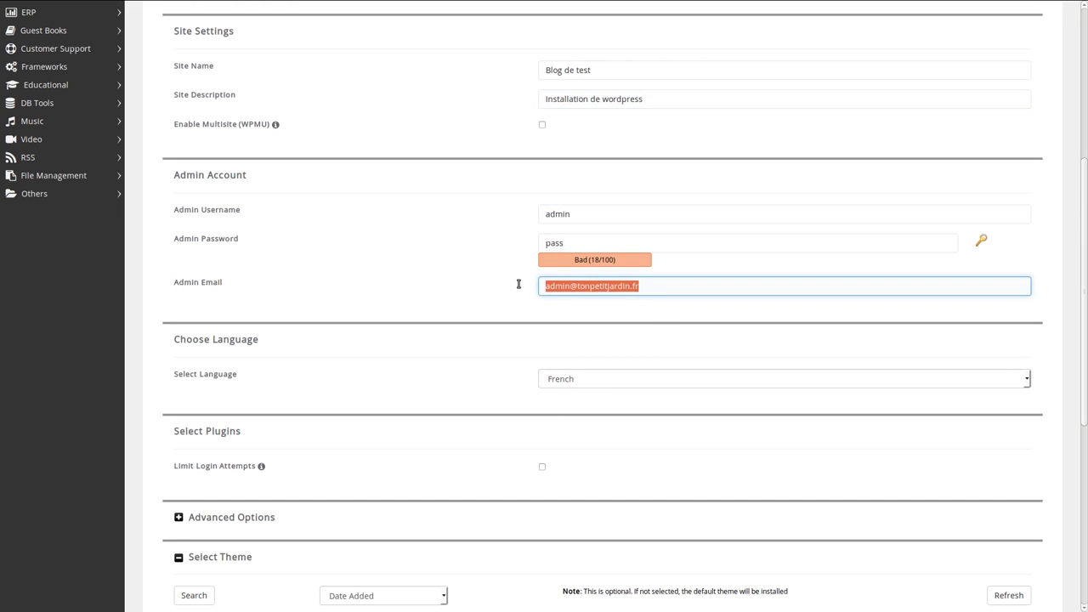
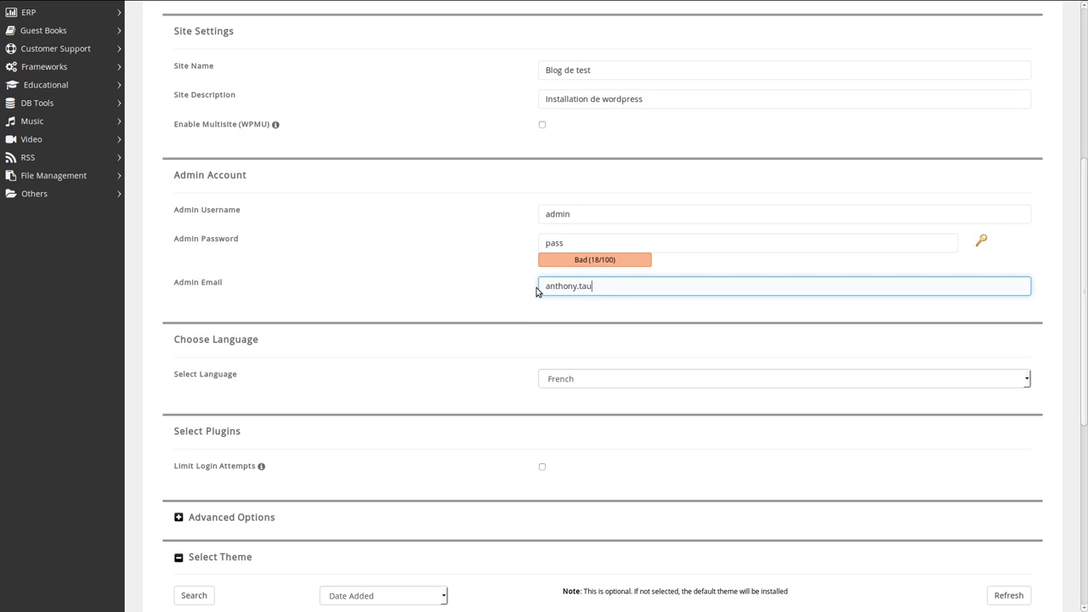
Start the WordPress installation with these settings
scroll(518, 340, "down", 1)
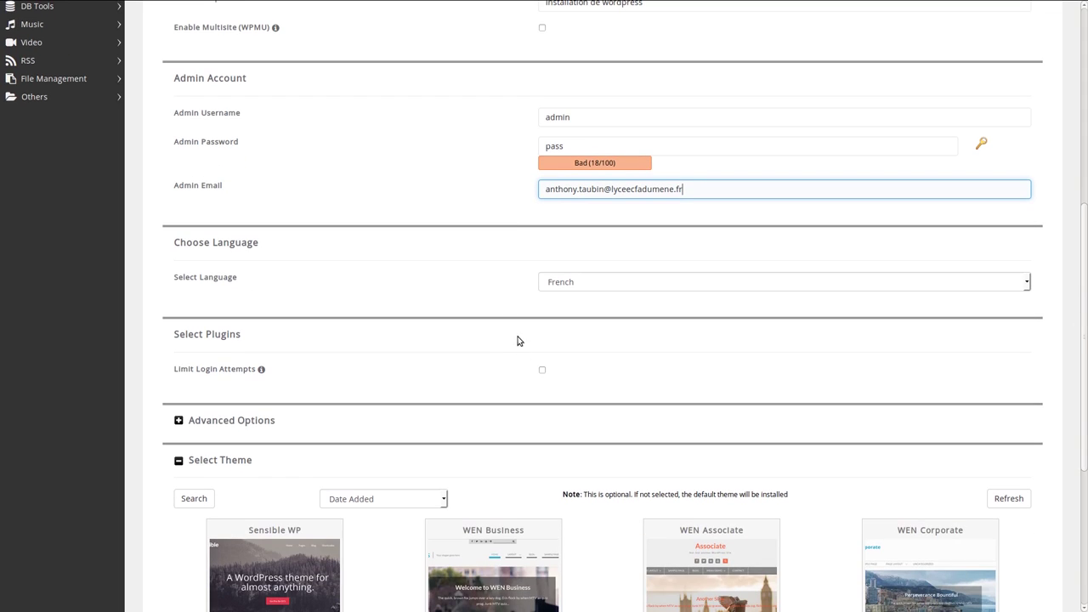
scroll(574, 287, "down", 2)
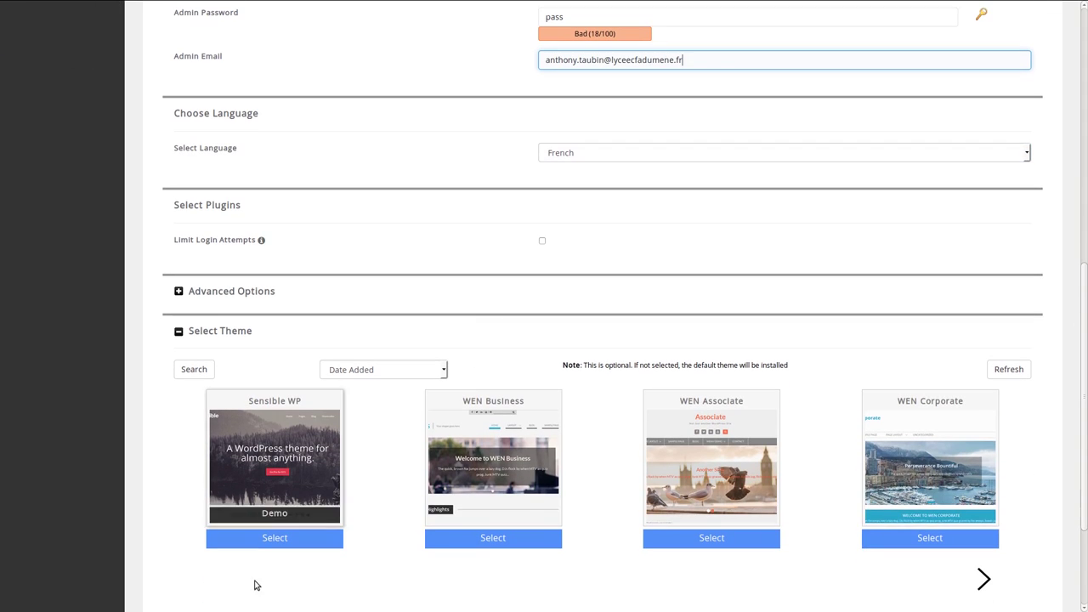
scroll(680, 340, "down", 3)
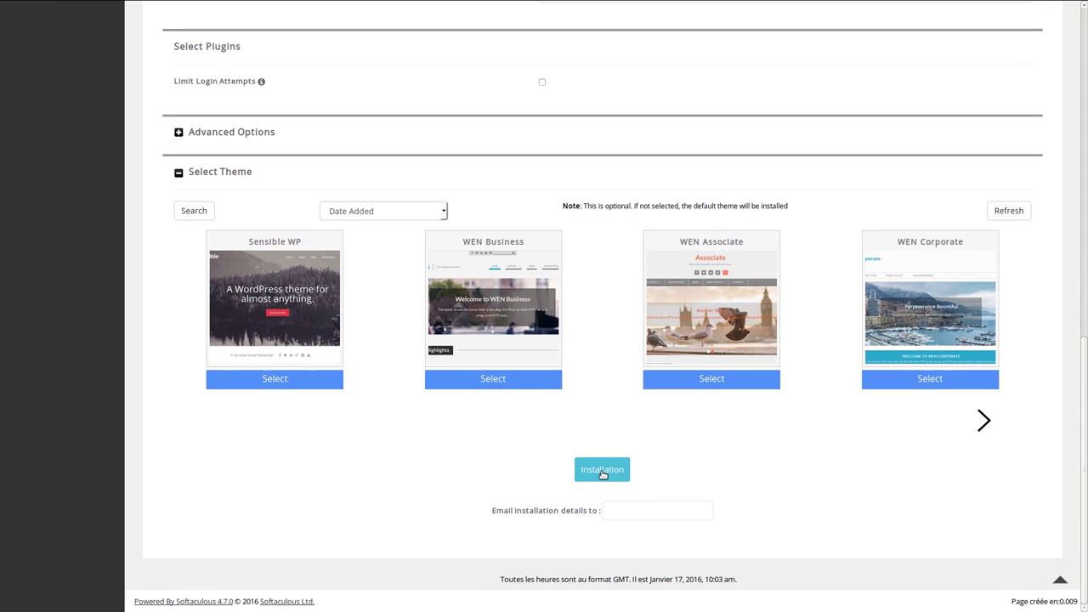
left_click(601, 471)
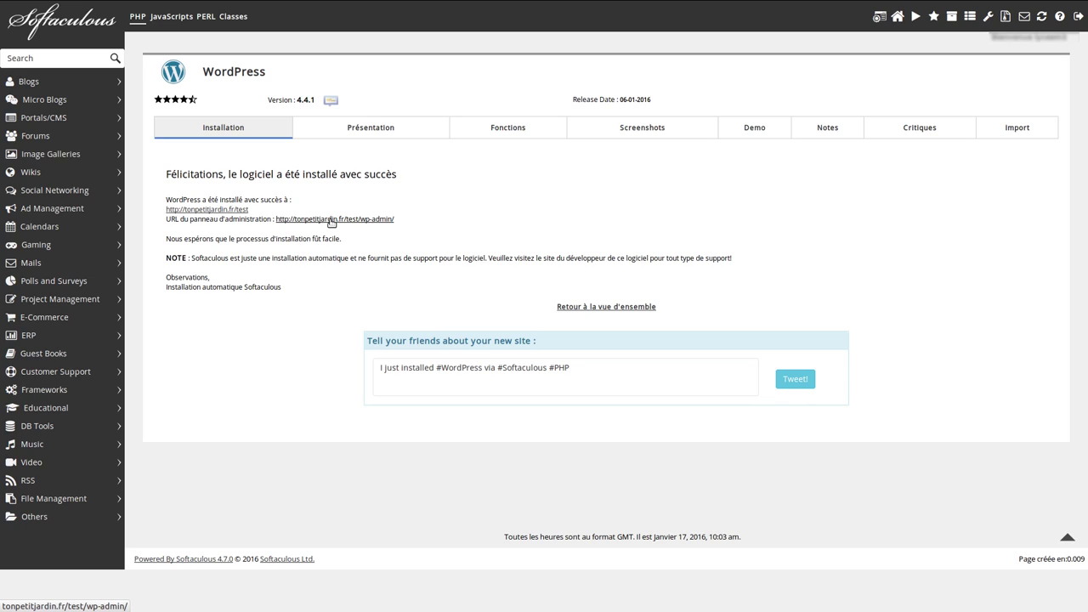
Follow the wp-admin administration URL to the new site's login page
left_click(331, 219)
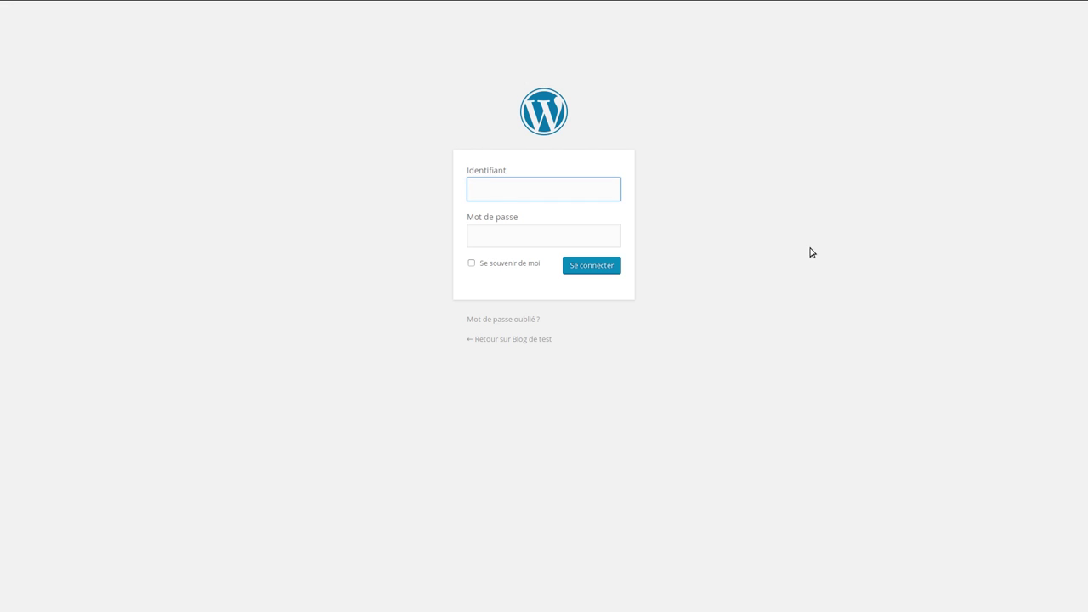
Log in as 'admin' with the account password and choose never to save the login
type("admin")
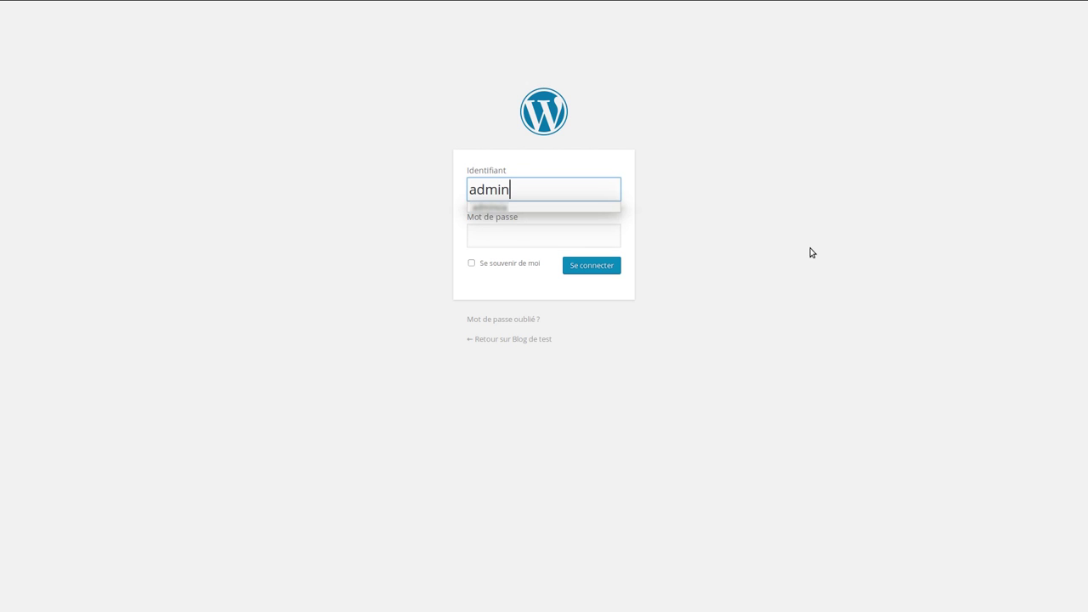
key("Tab")
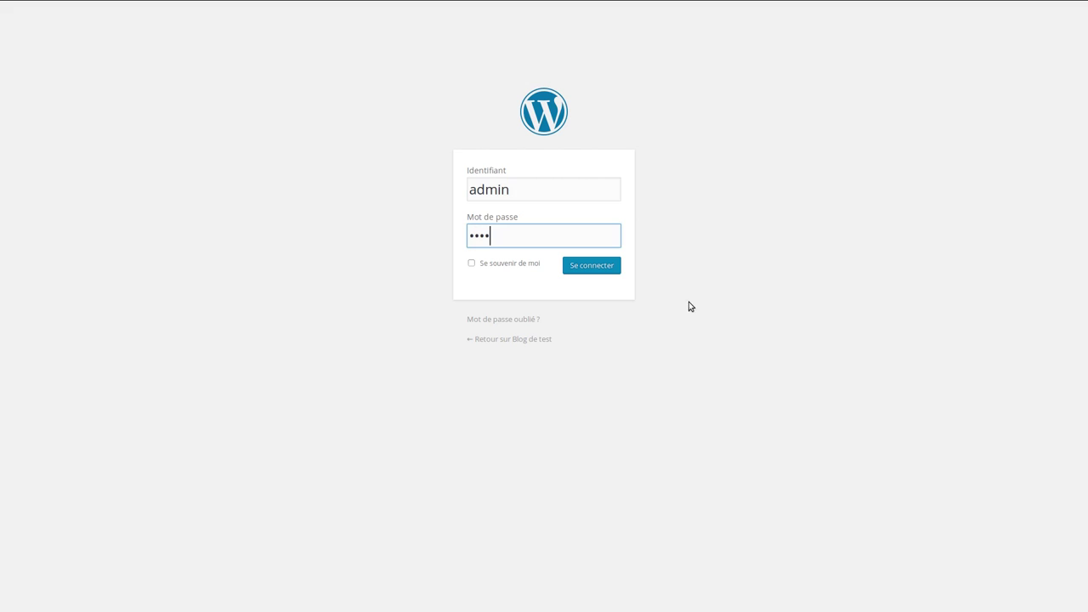
left_click(604, 266)
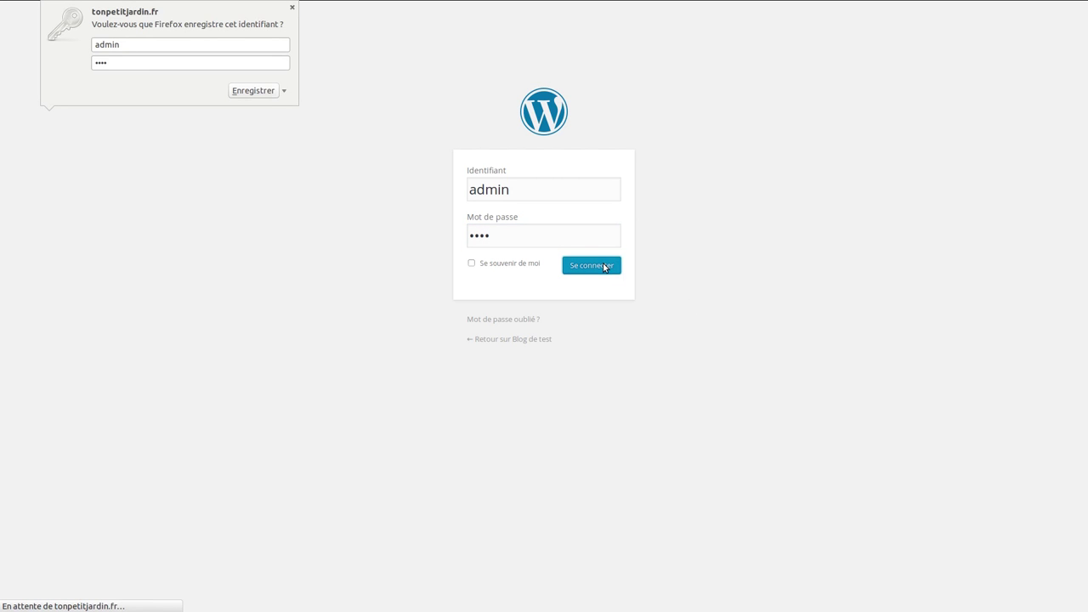
left_click(284, 90)
left_click(293, 107)
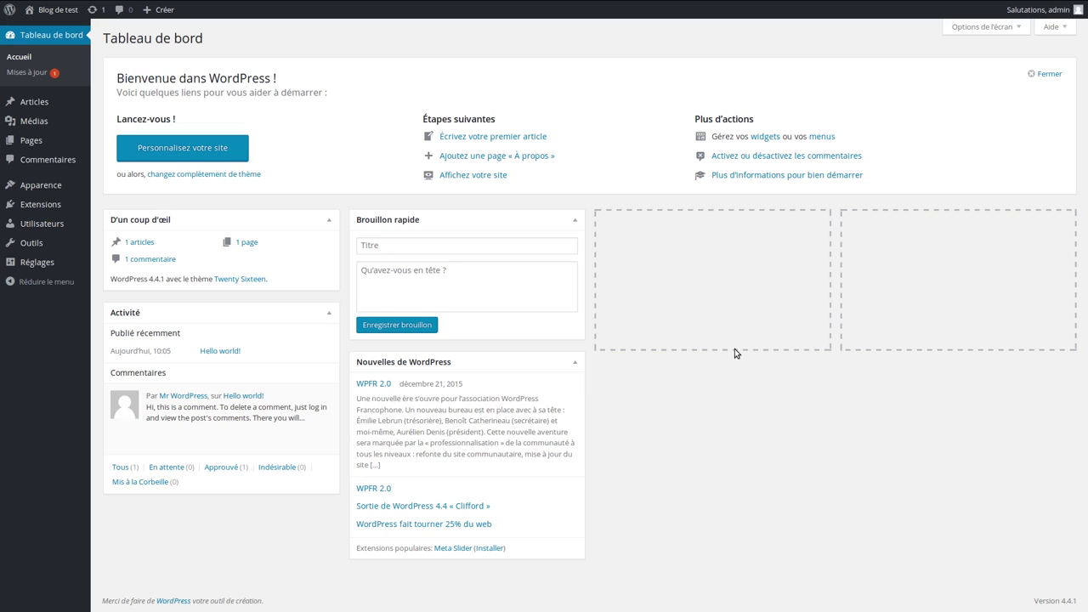
Enter the admin's first name and last name in the profile fields
mouse_move(40, 227)
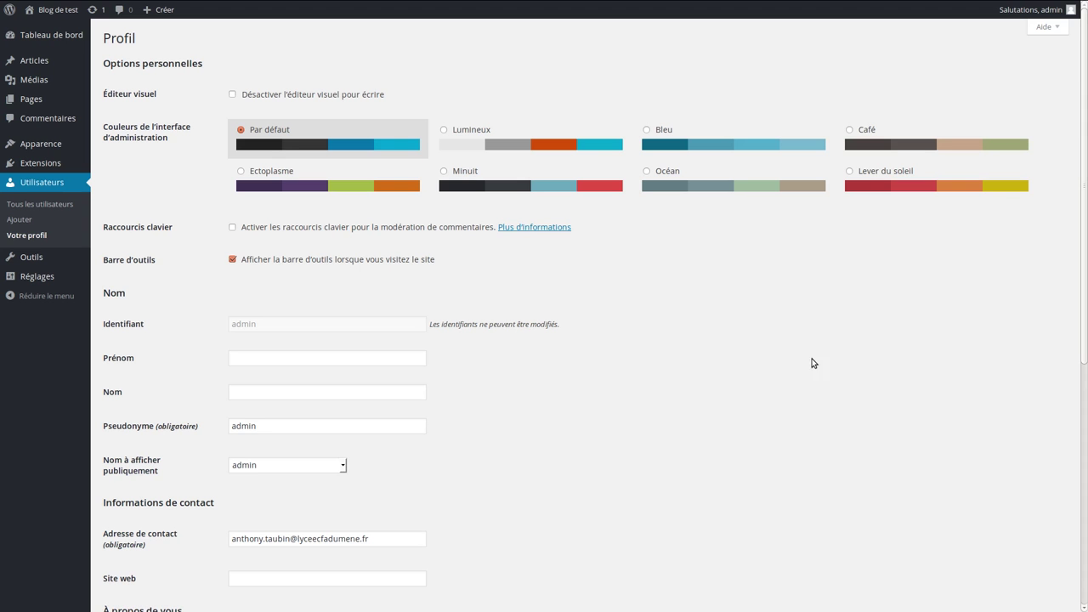
scroll(684, 372, "down", 2)
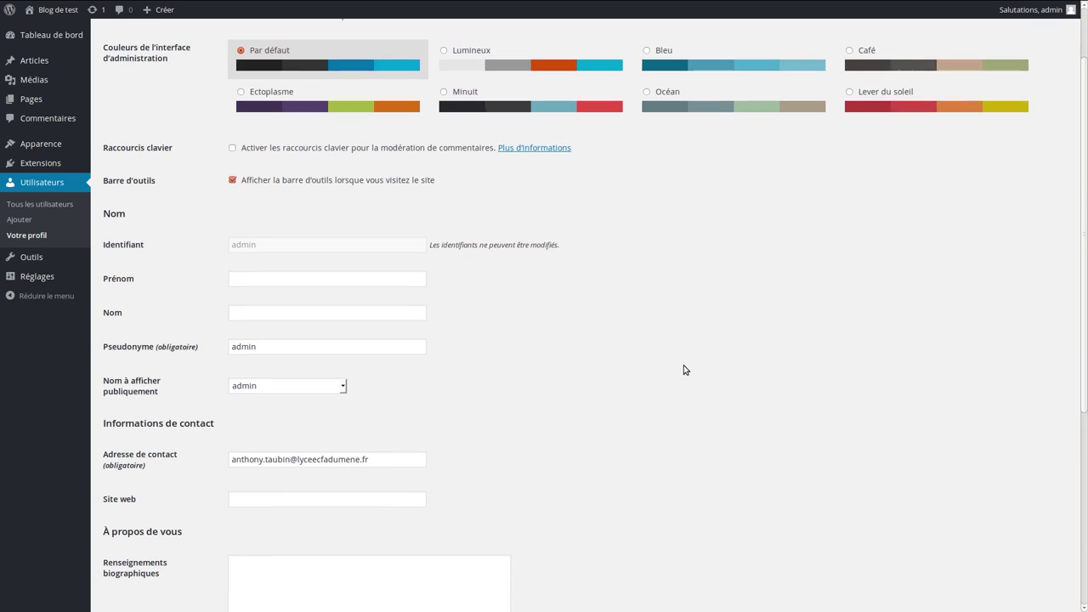
left_click(252, 260)
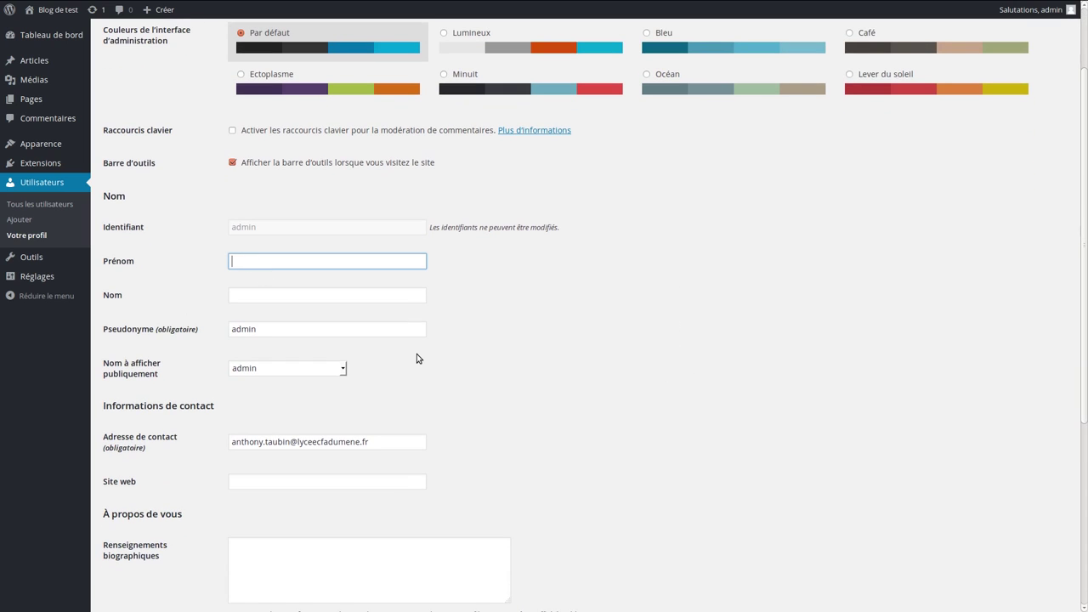
key("Tab")
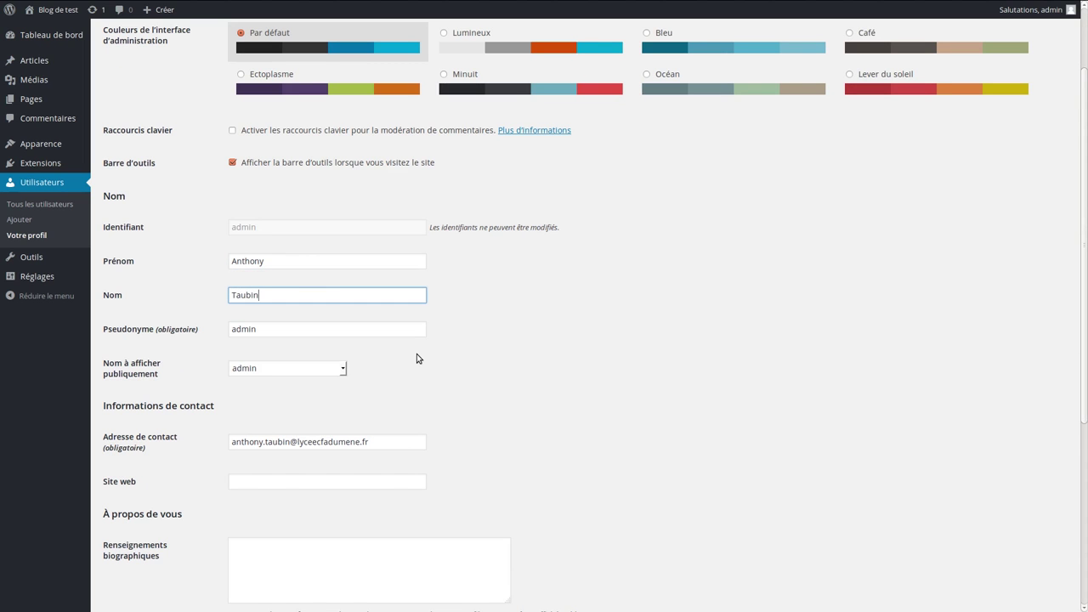
Save the profile with Mettre à jour le profil
scroll(418, 355, "down", 3)
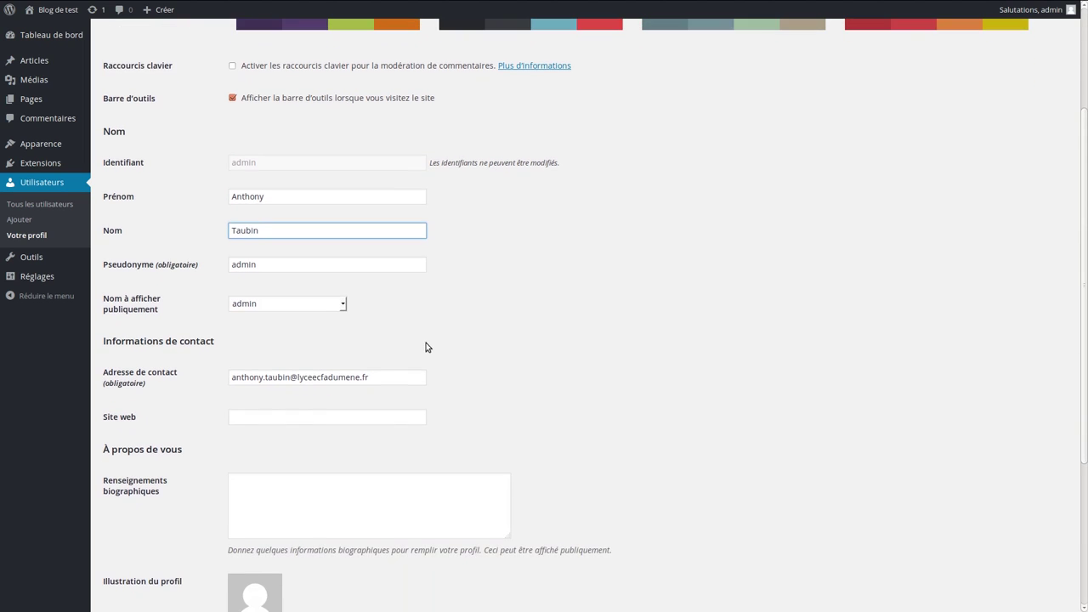
scroll(434, 338, "down", 2)
scroll(434, 332, "down", 1)
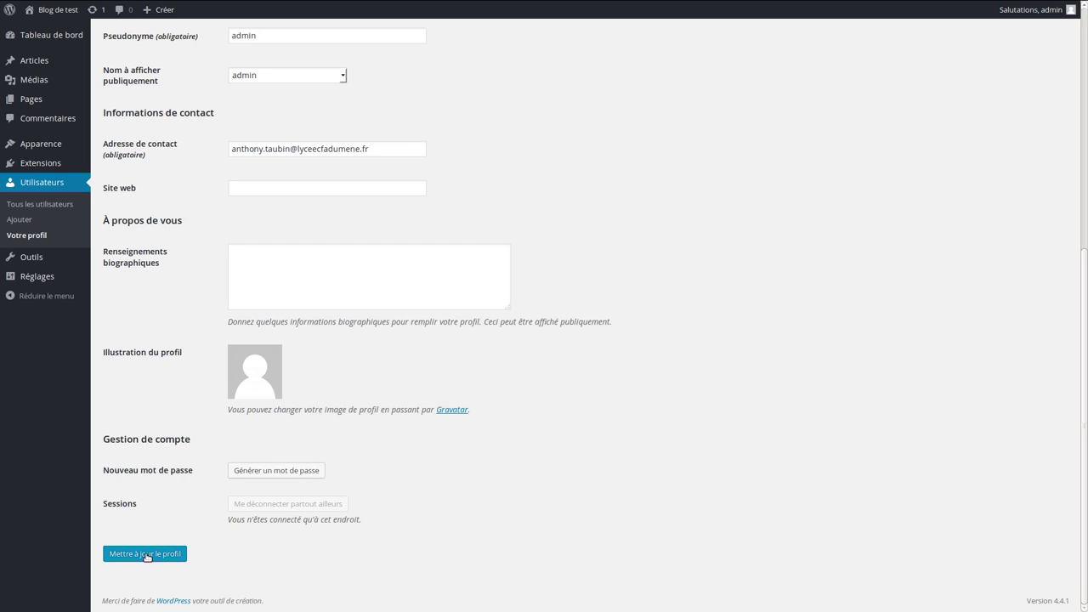
left_click(146, 554)
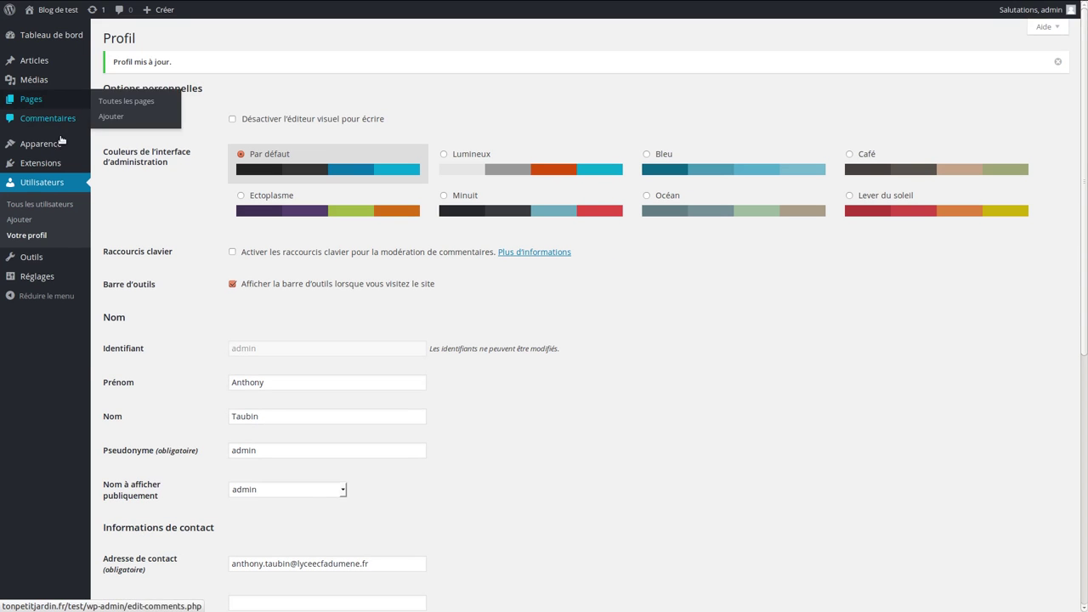
mouse_move(44, 276)
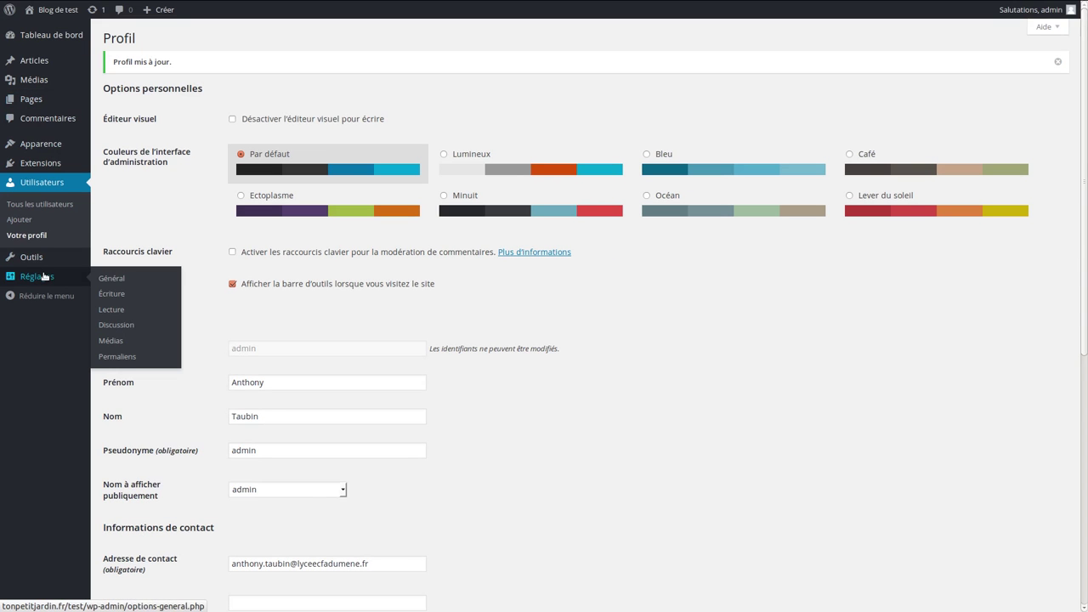
Choose the '17 janvier 2016' date format in General settings, save, then go to Écriture
left_click(114, 279)
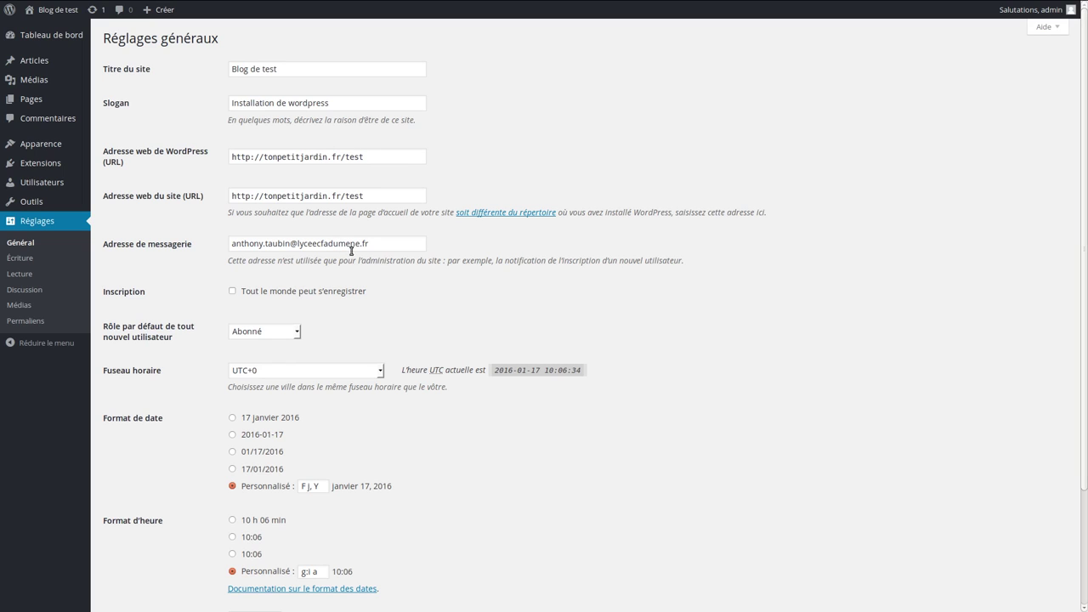
scroll(375, 244, "down", 1)
scroll(376, 244, "down", 1)
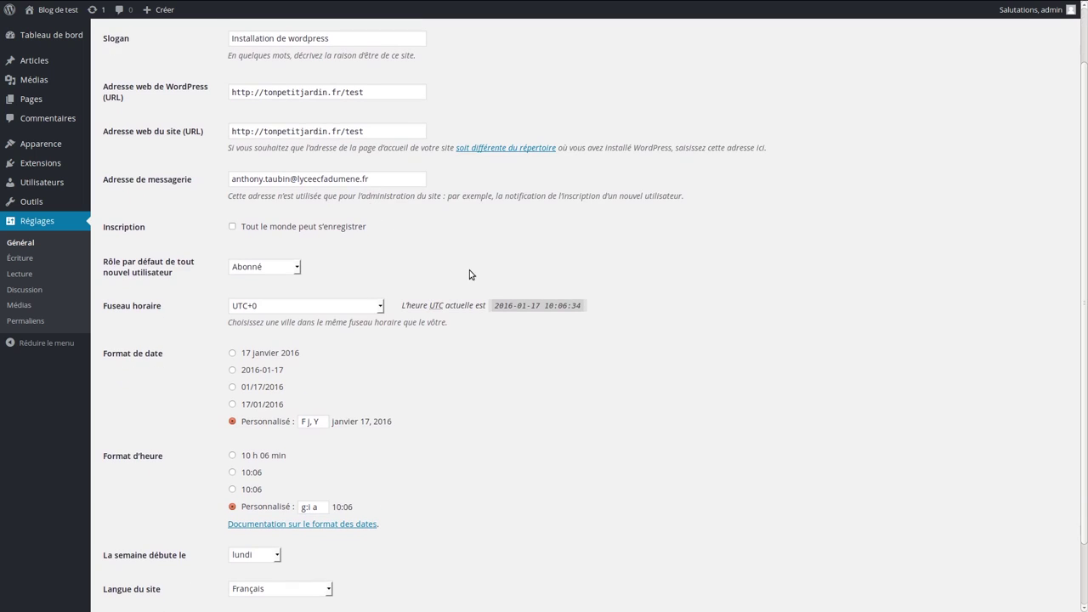
scroll(645, 244, "down", 2)
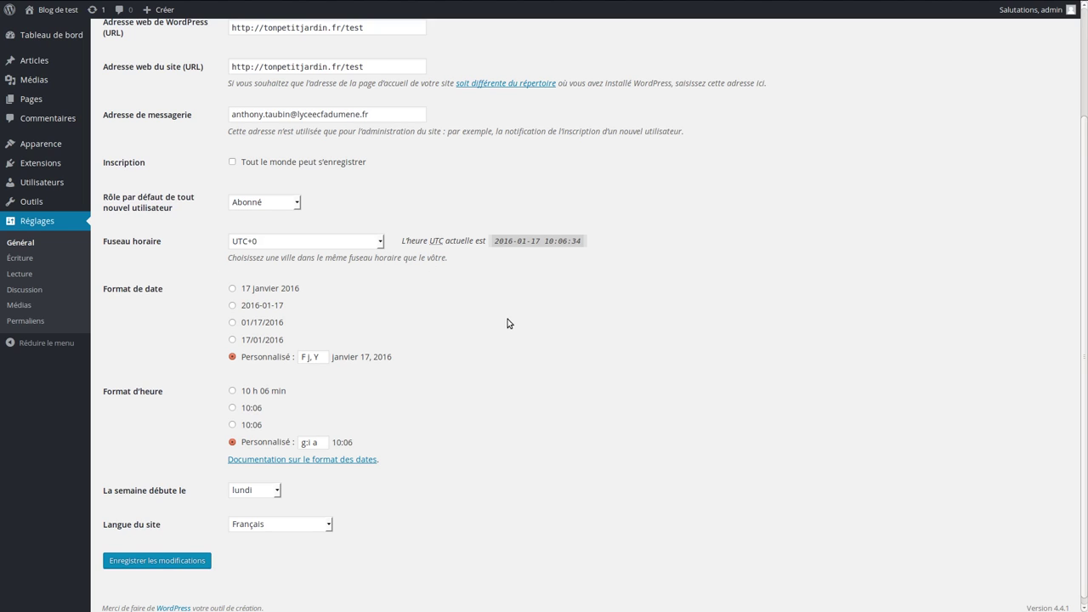
scroll(505, 321, "down", 1)
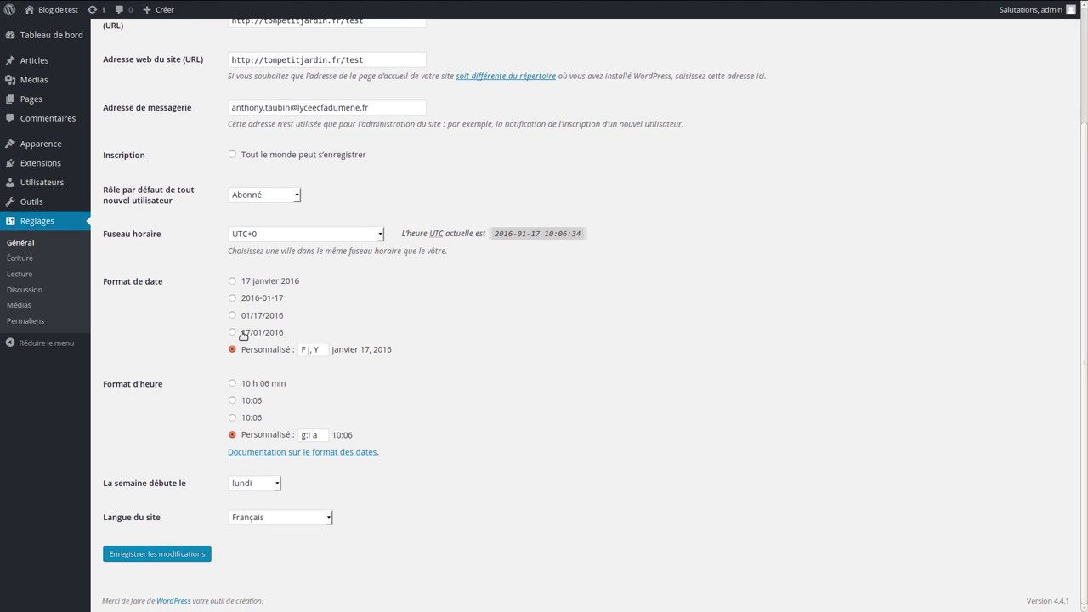
left_click(233, 280)
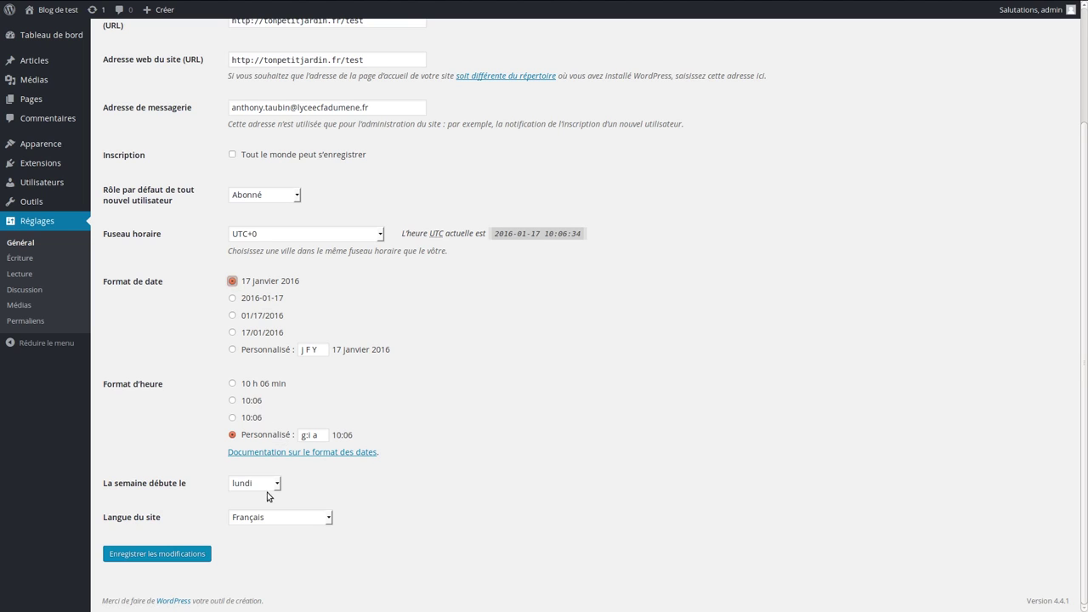
left_click(164, 555)
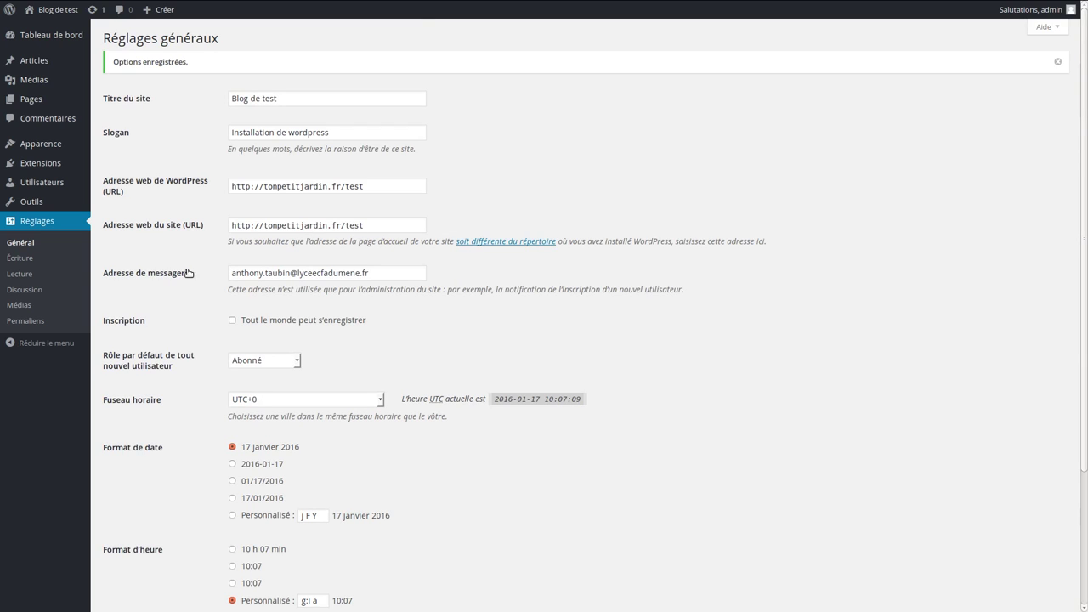
left_click(29, 259)
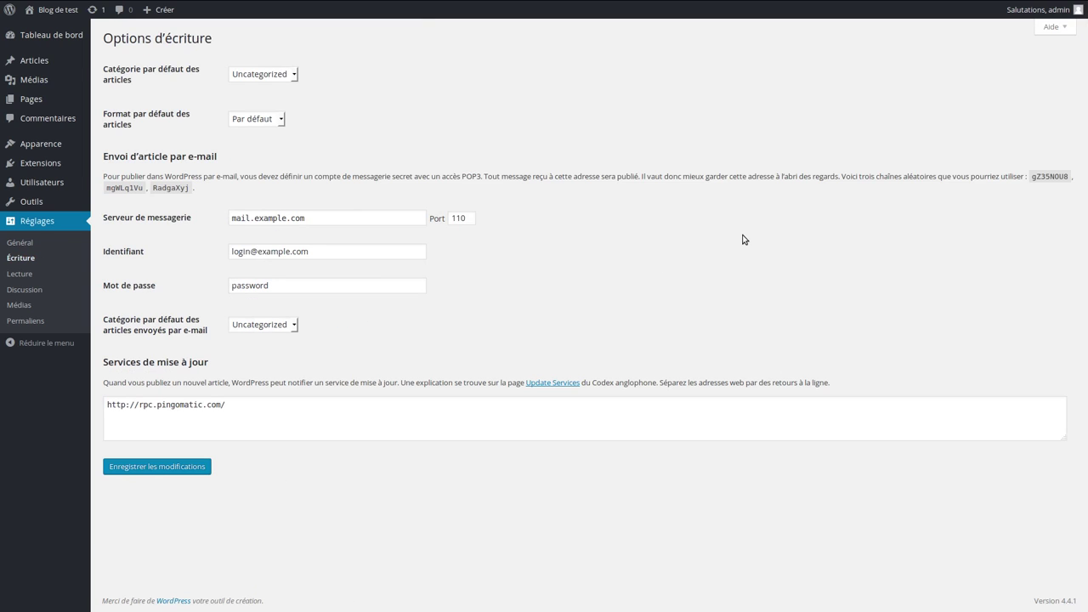
left_click(245, 76)
left_click(248, 78)
left_click(255, 122)
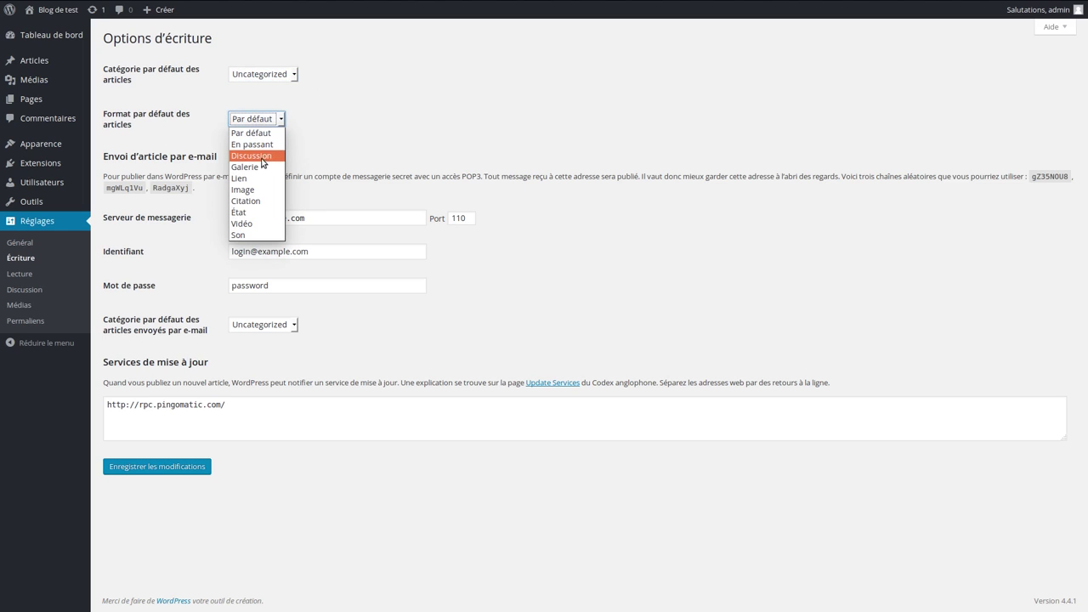
left_click(315, 120)
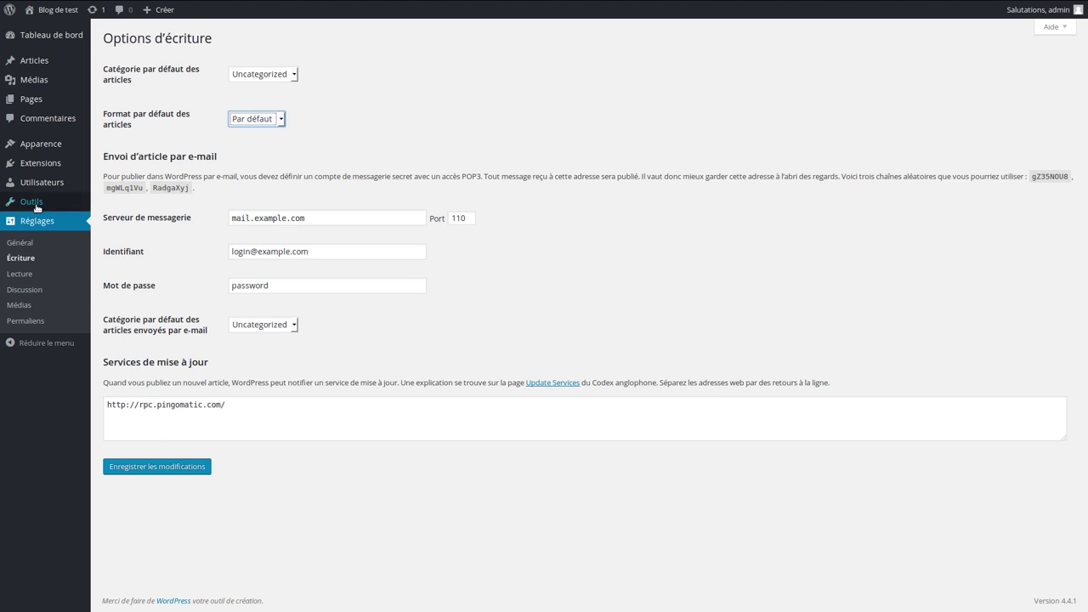
left_click(19, 273)
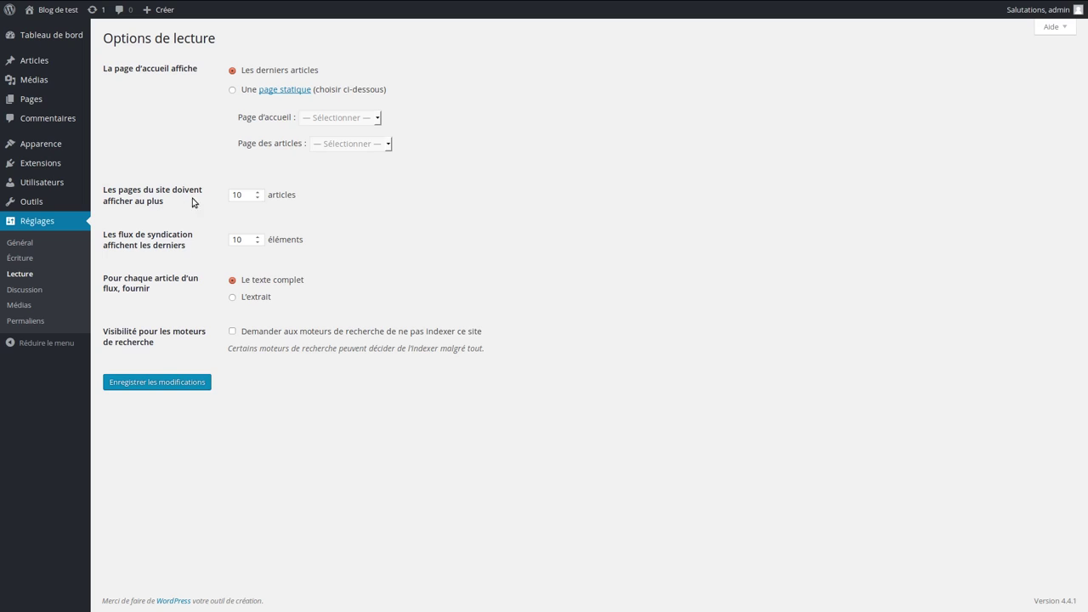
Set 5 posts per page and 5 feed items, discourage search-engine indexing, and save
double_click(245, 194)
double_click(247, 240)
left_click(234, 332)
left_click(174, 385)
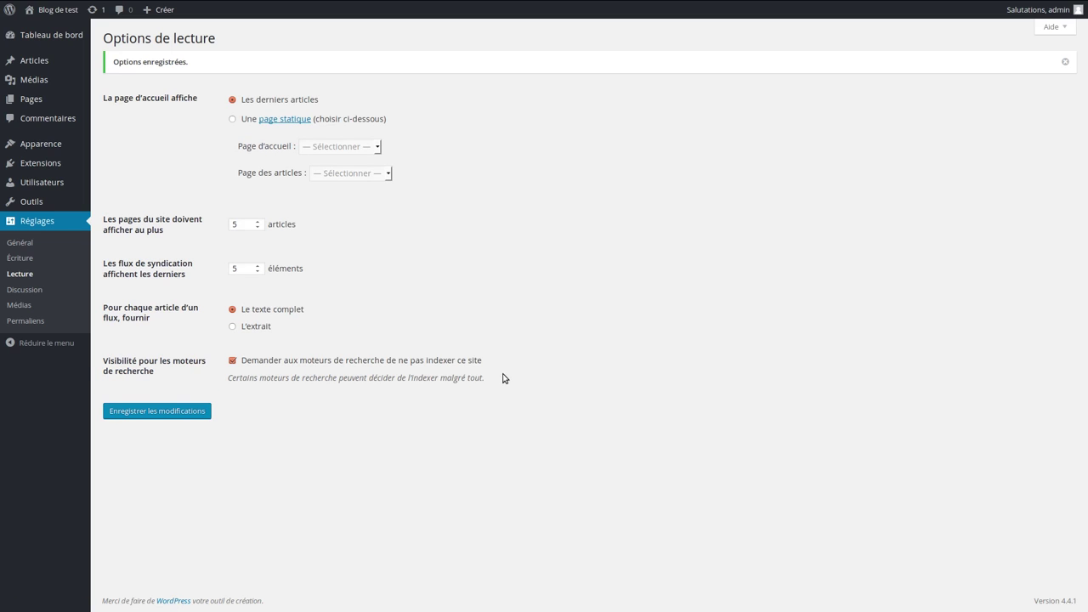
Scroll through the Discussion settings page without changing any options
left_click(28, 290)
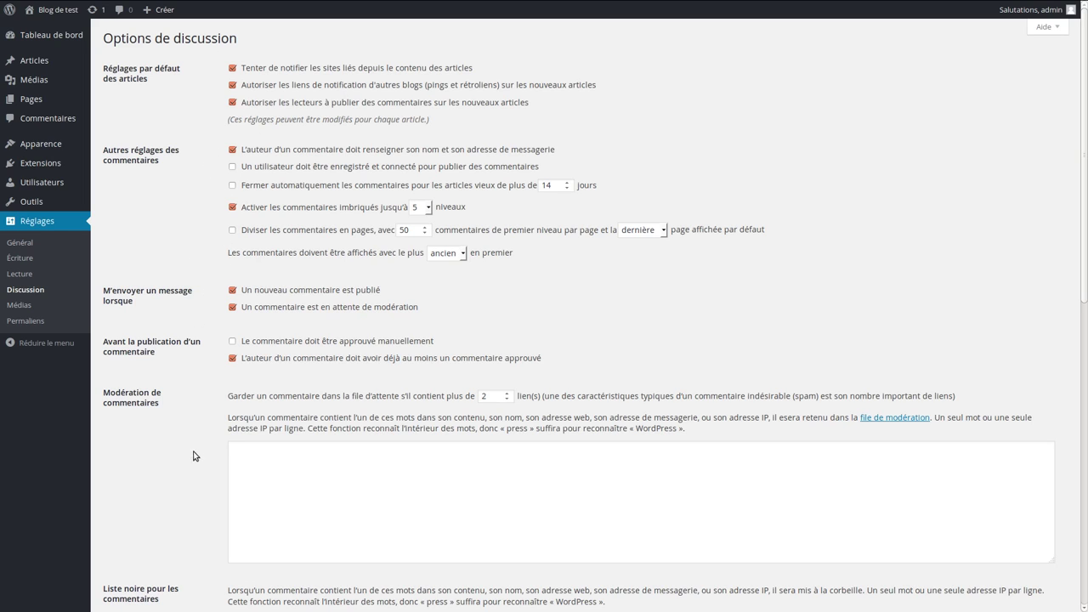
scroll(149, 440, "down", 4)
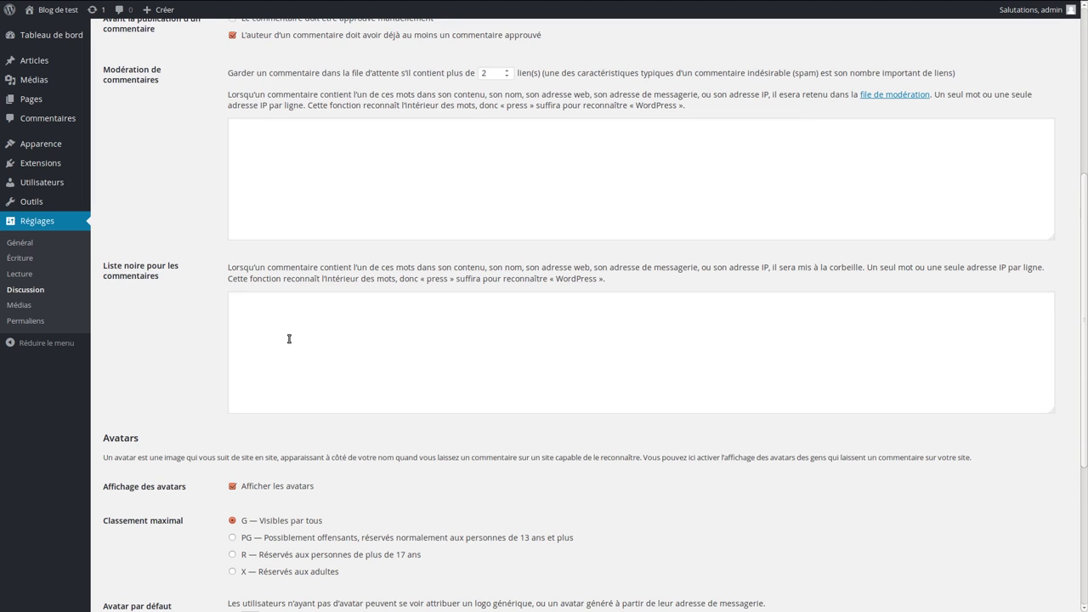
scroll(312, 386, "down", 5)
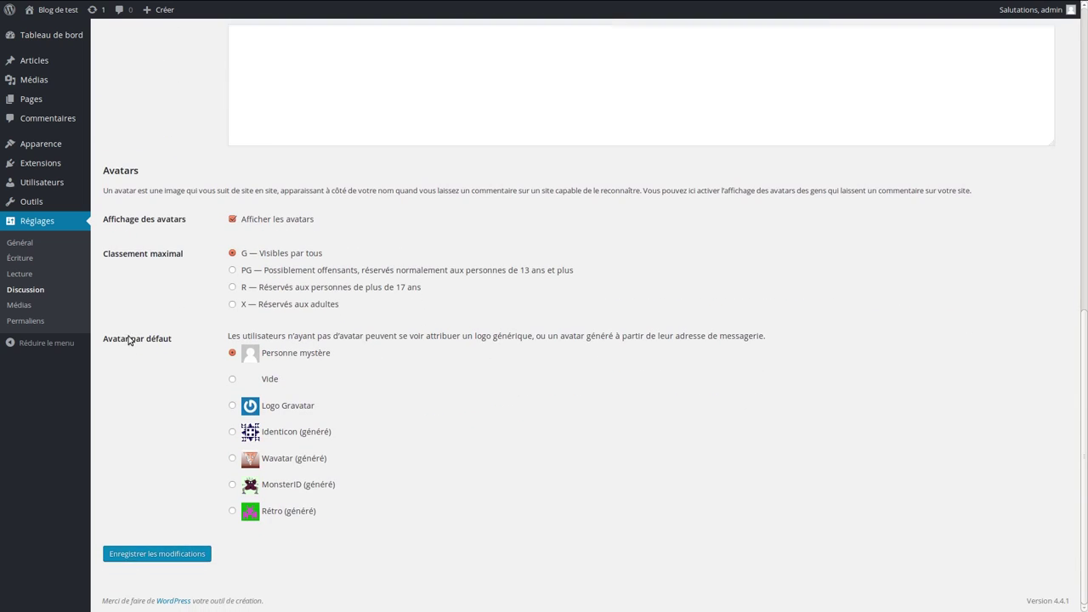
scroll(127, 340, "up", 3)
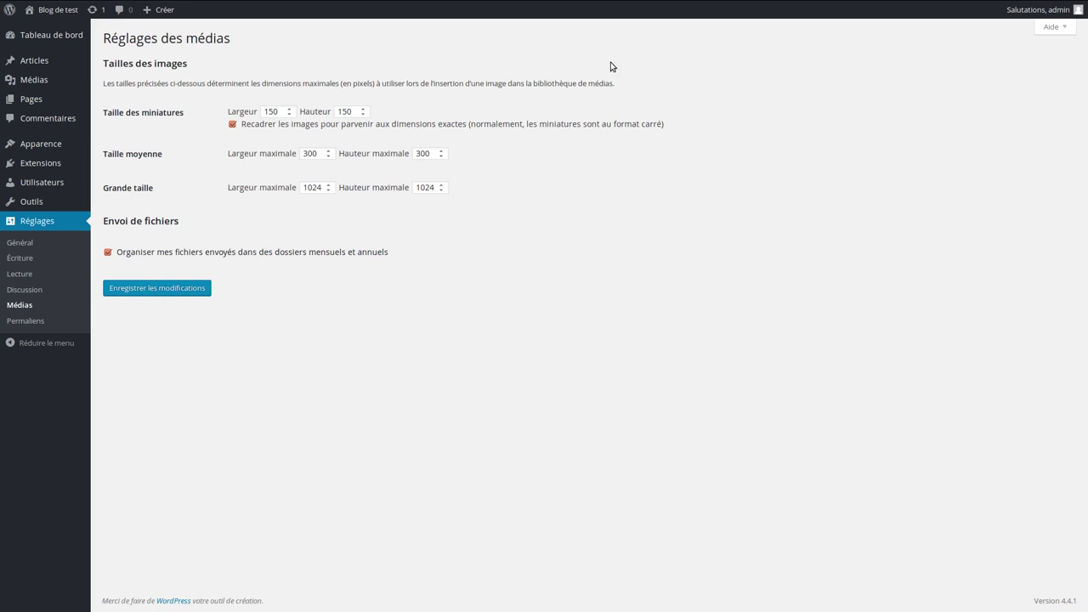
View the Permaliens settings unchanged, then go to the Extensions plugin list
left_click(31, 322)
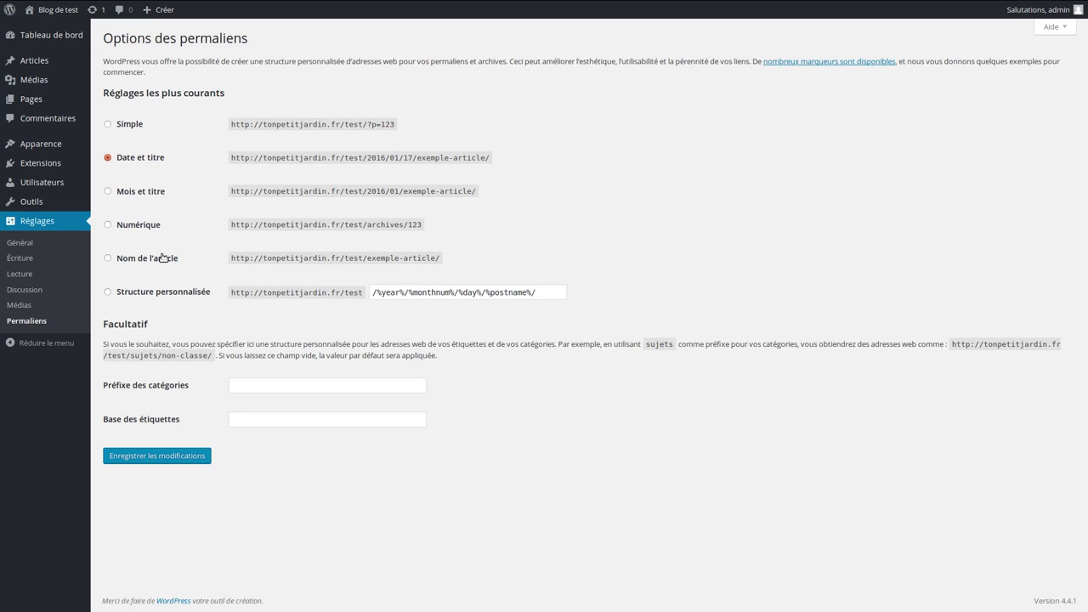
left_click(73, 167)
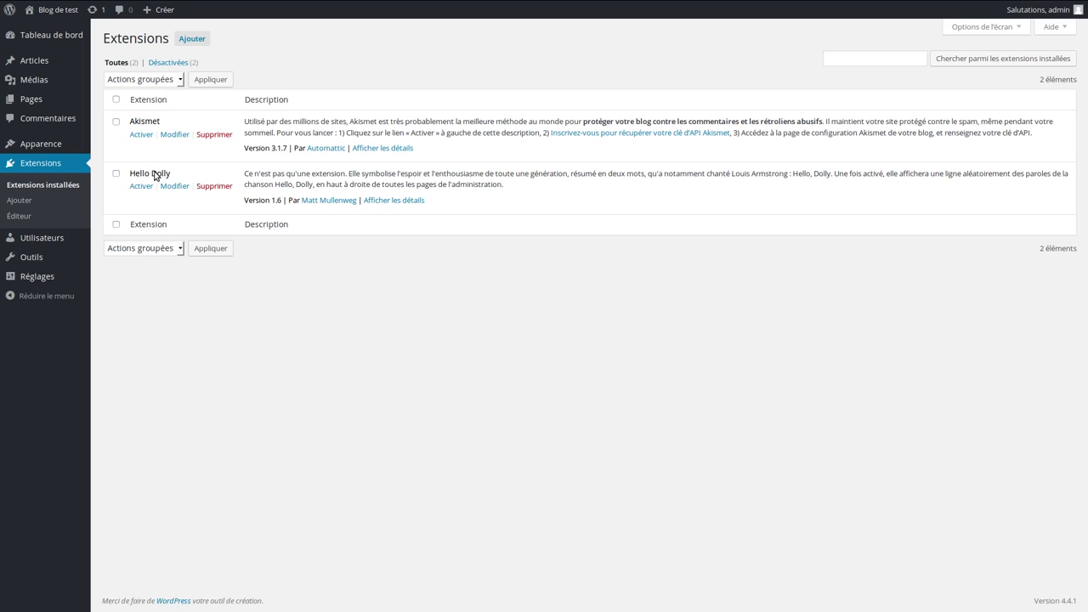
Delete the Hello Dolly plugin, confirming removal of its files
left_click(220, 187)
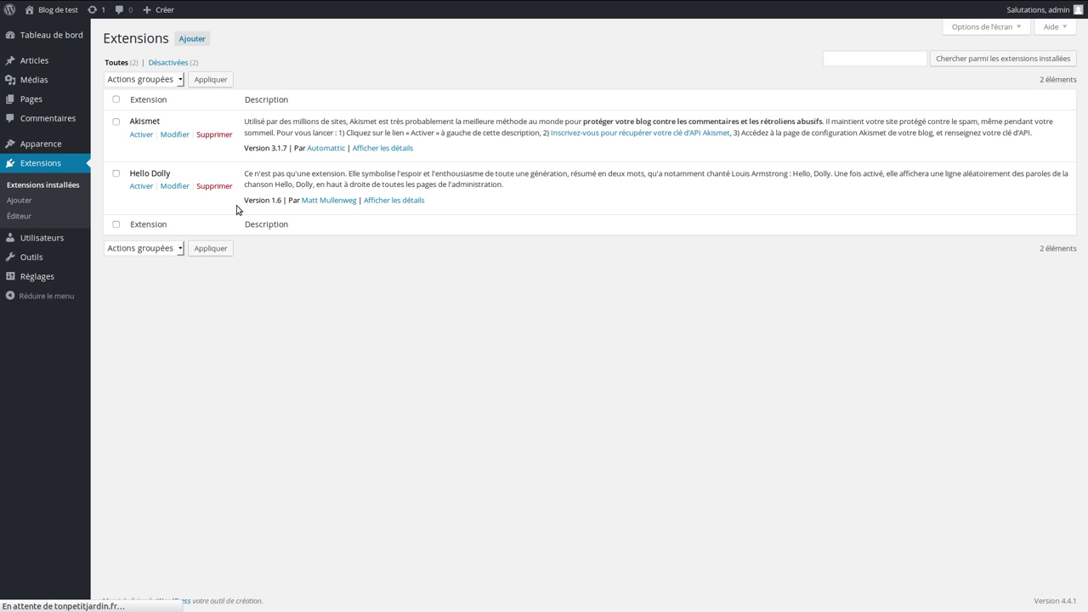
left_click(185, 117)
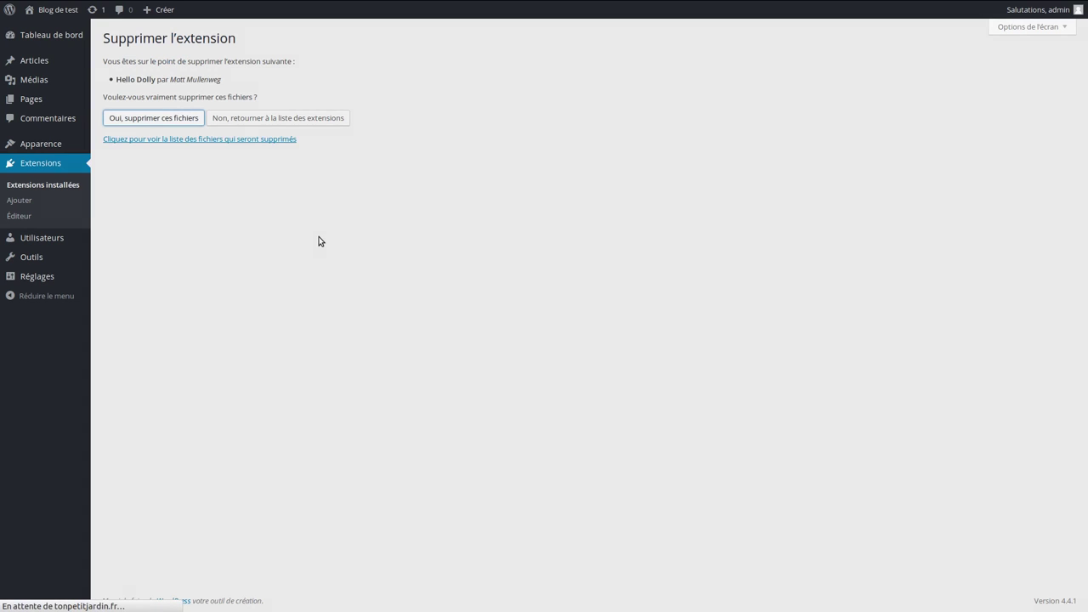